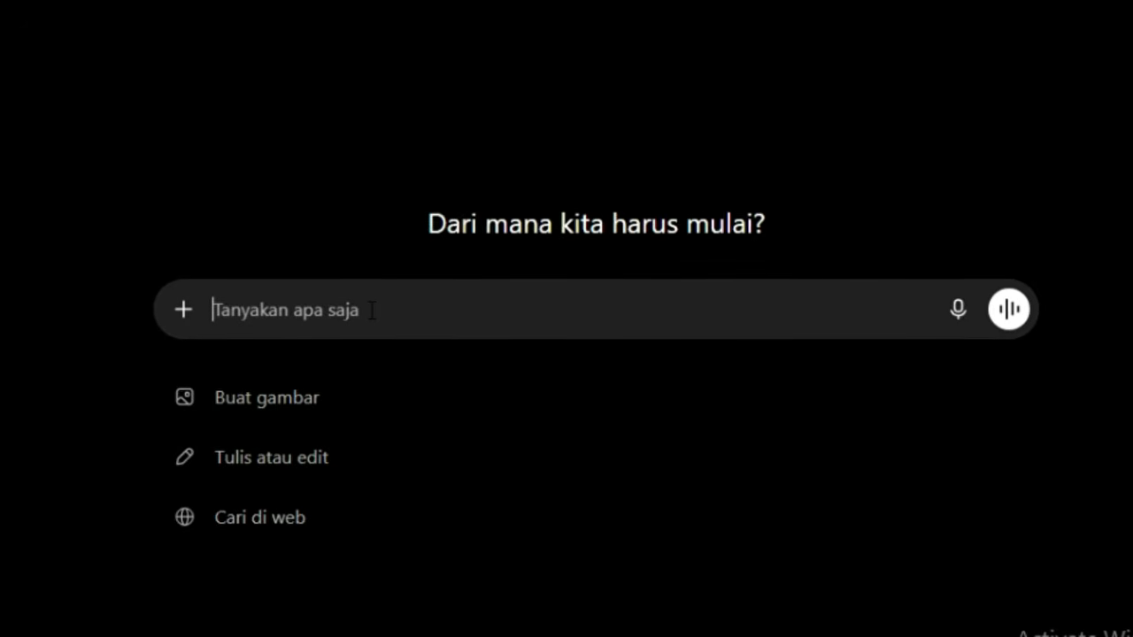
- Ask for 10 YouTube videos on Vox-style editing and production techniques to be found and dissected, and read the script and typography analysis
text(Cari dan bedah 10 video YouTube yang menjelaskan teknik editing dan produksi gaya Vox. Berikan analisis lengkap mengenai struktur skrip, palet warna, tipografi, serta elemen visual yang menjadi ciri khasnya.)
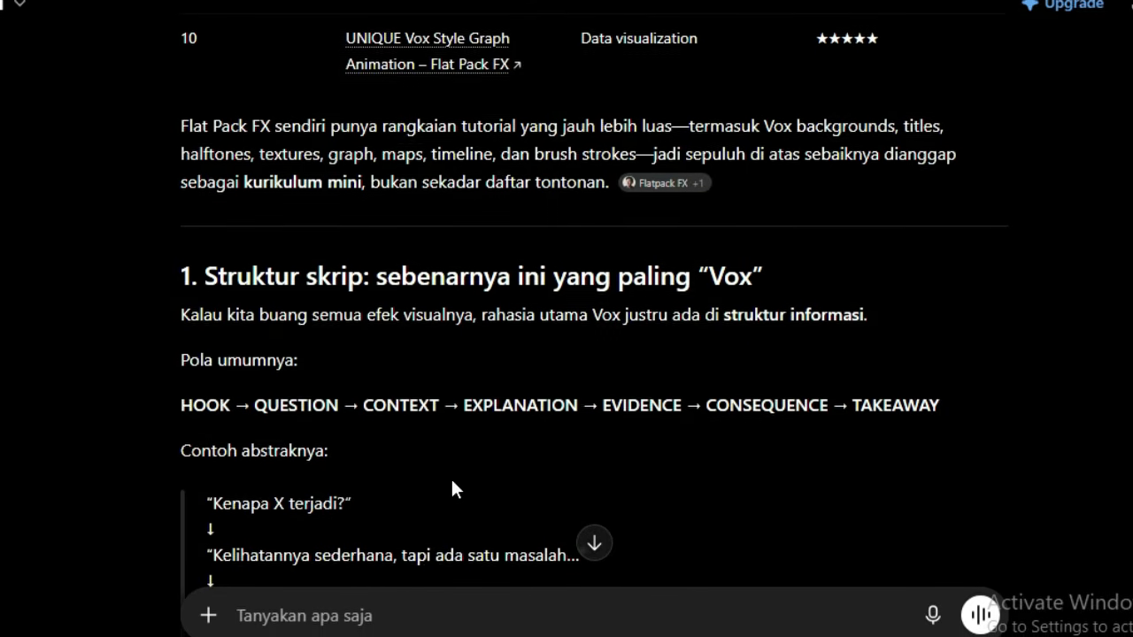
scroll(566, 354, down, 2)
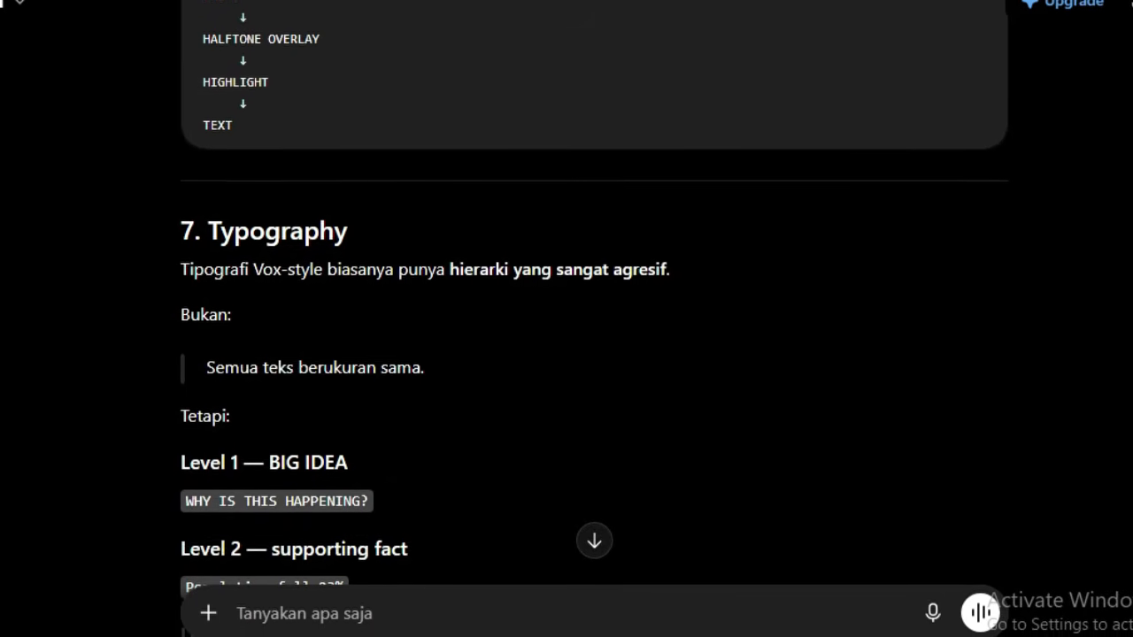
scroll(912, 350, down, 2)
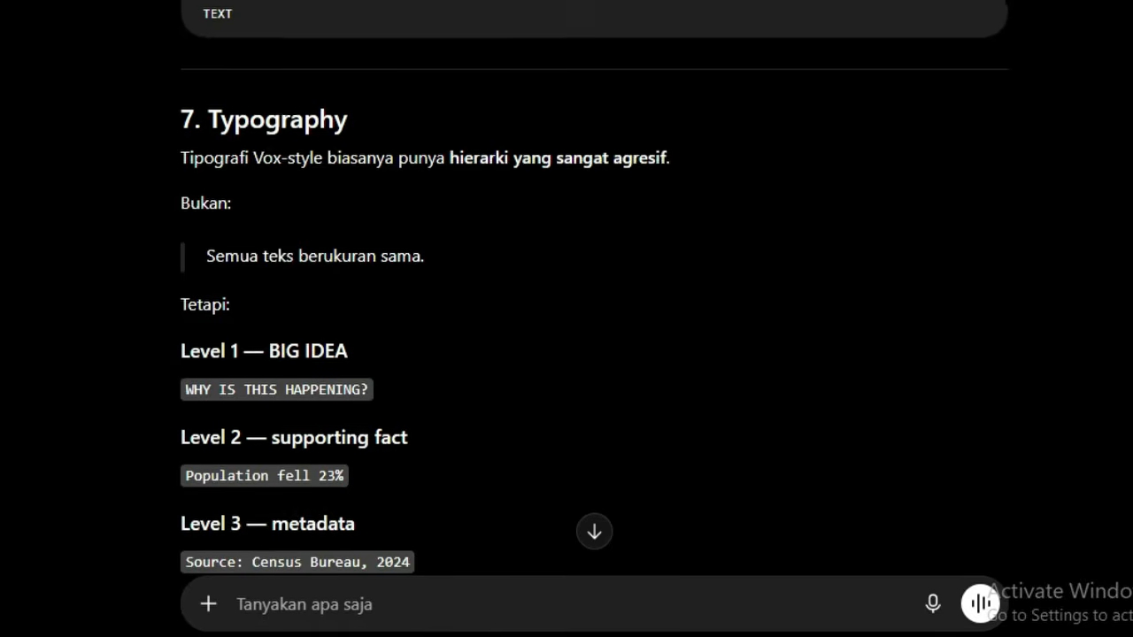
scroll(593, 319, down, 3)
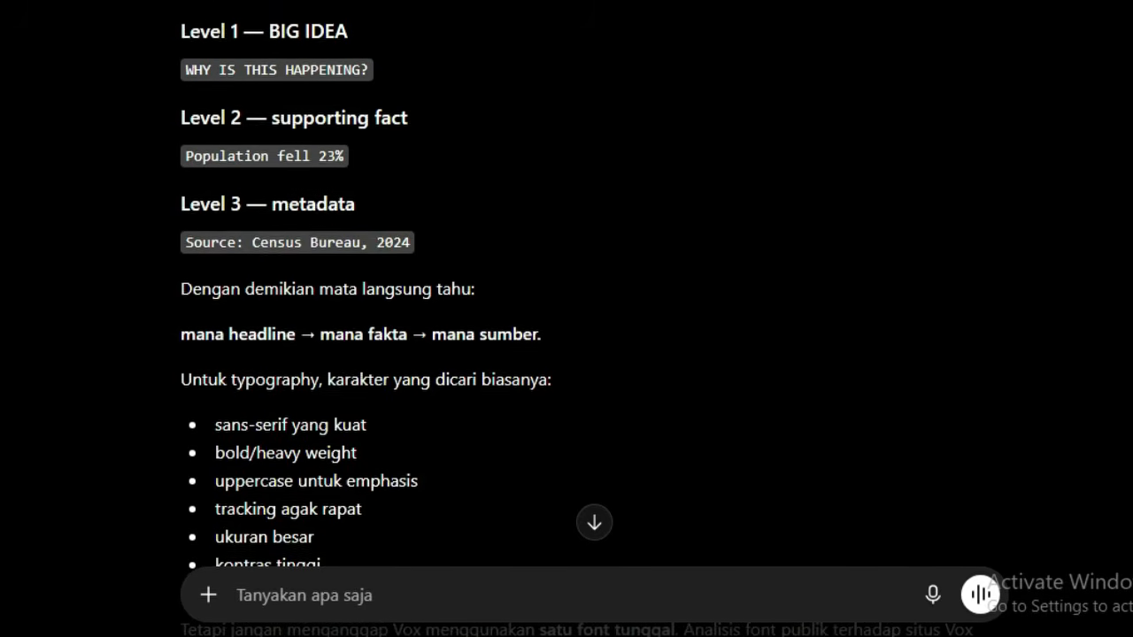
scroll(567, 319, down, 2)
scroll(566, 318, down, 2)
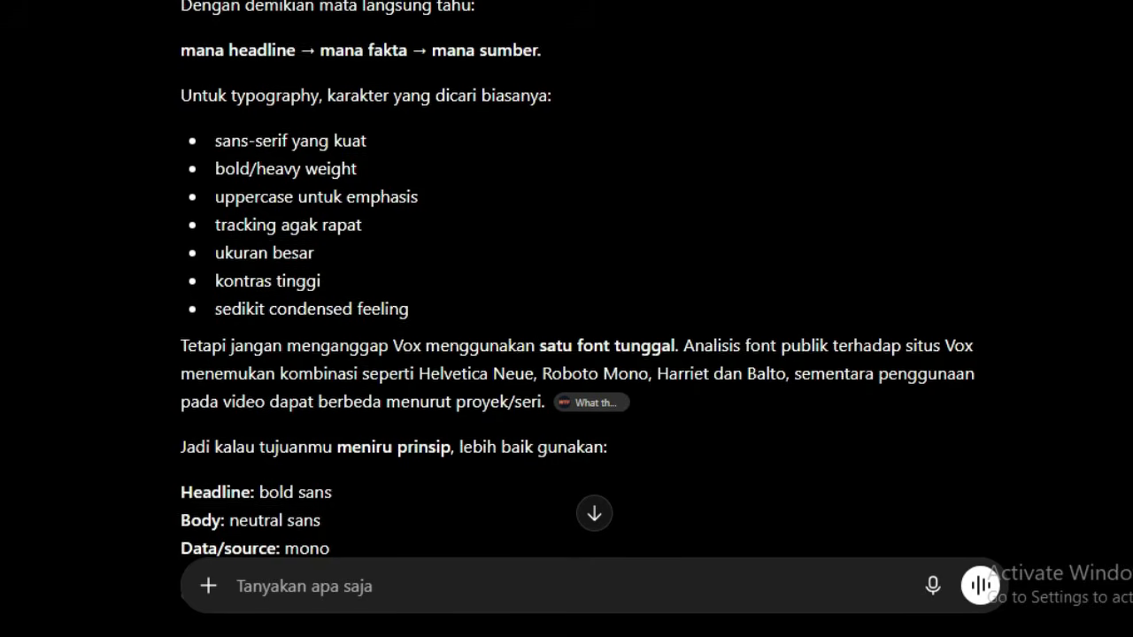
scroll(566, 319, down, 2)
scroll(566, 319, up, 3)
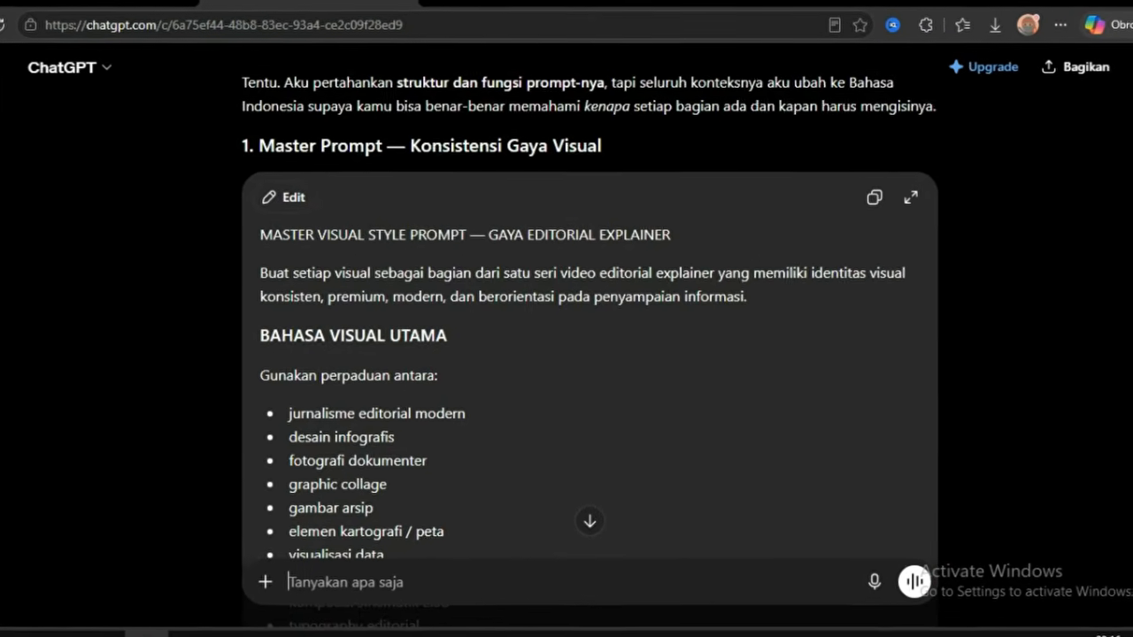
- Read the master visual style prompt, covering its visual language, composition, colour system and texture sections
scroll(589, 354, up, 1)
scroll(589, 354, down, 1)
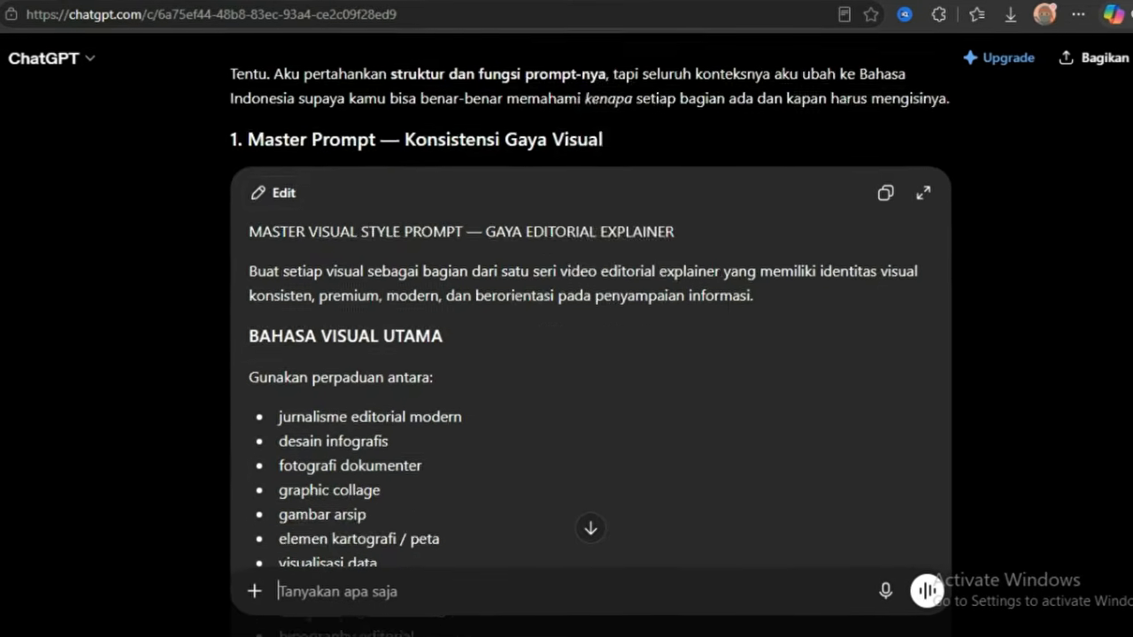
scroll(589, 354, down, 3)
scroll(590, 354, down, 4)
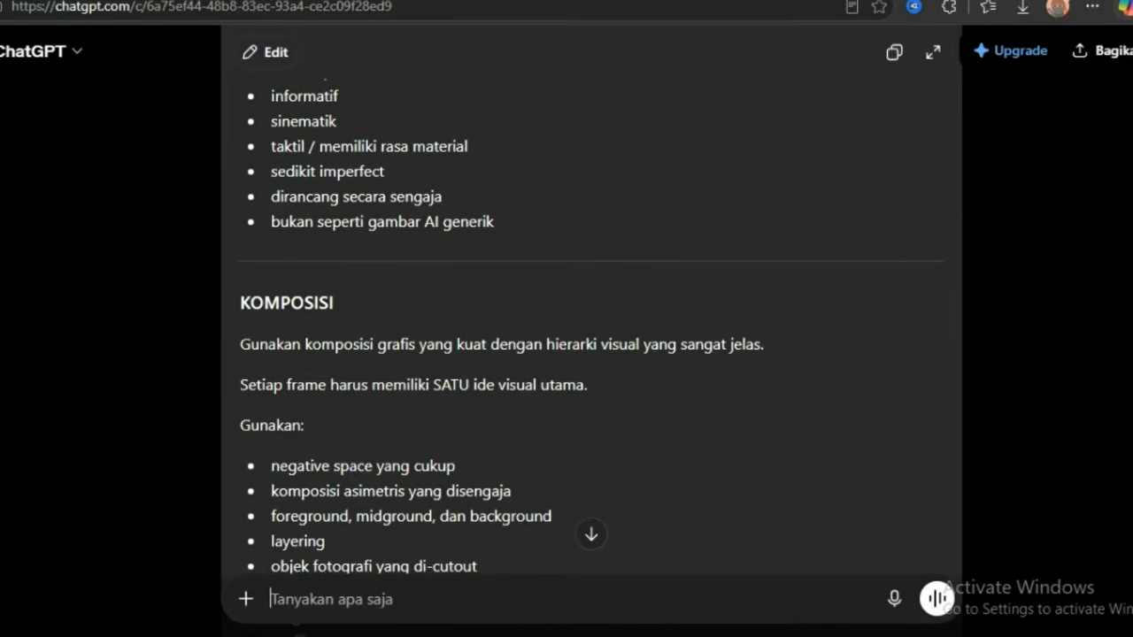
scroll(590, 354, down, 4)
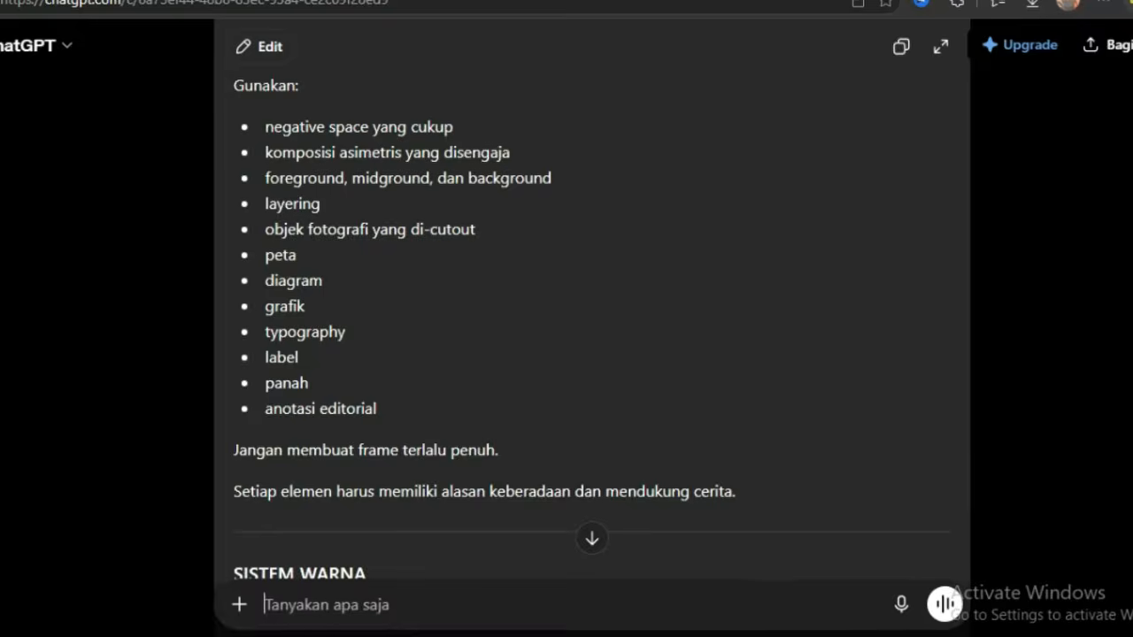
scroll(590, 354, down, 8)
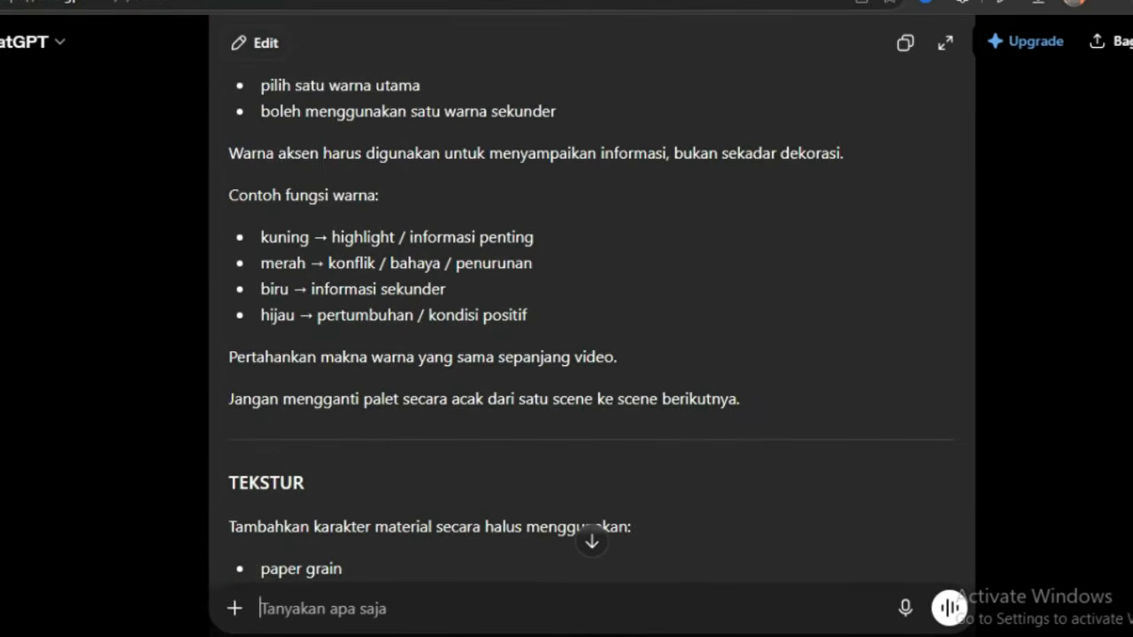
scroll(590, 354, down, 4)
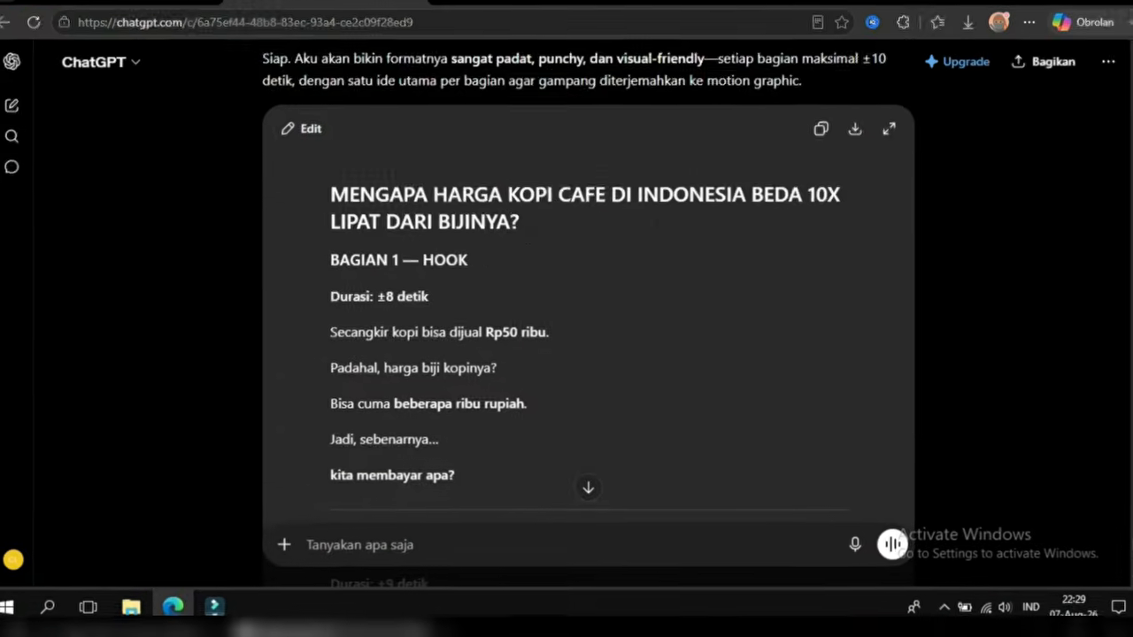
- Examine the title and hook section of the script about Indonesian cafe coffee prices
drag(450, 278, 269, 183)
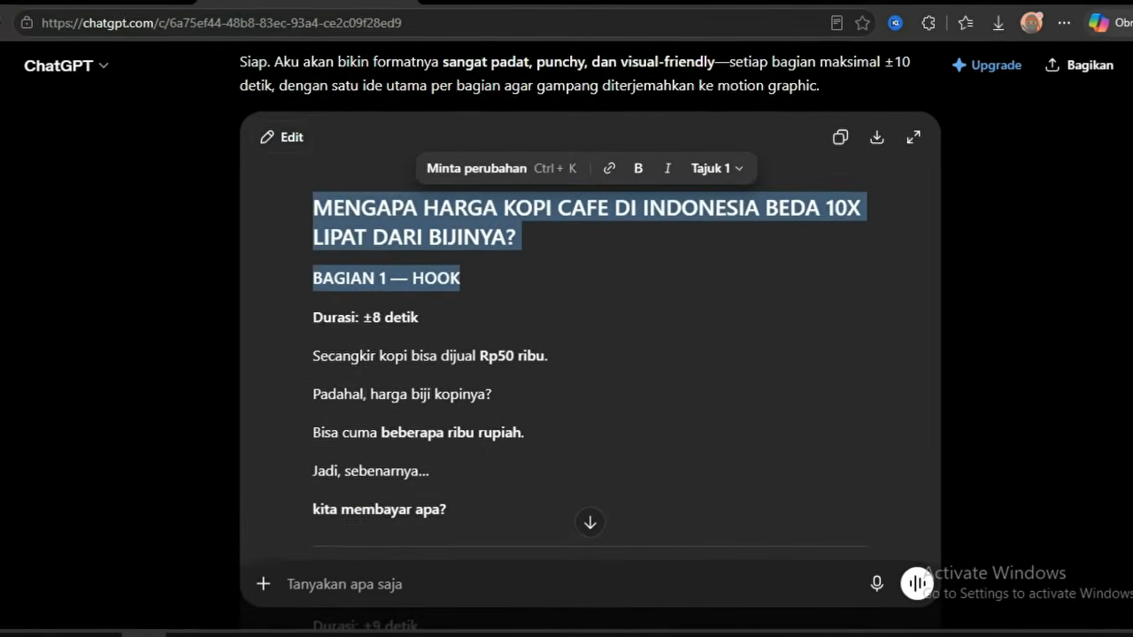
scroll(428, 171, down, 3)
scroll(427, 170, up, 2)
click(428, 171)
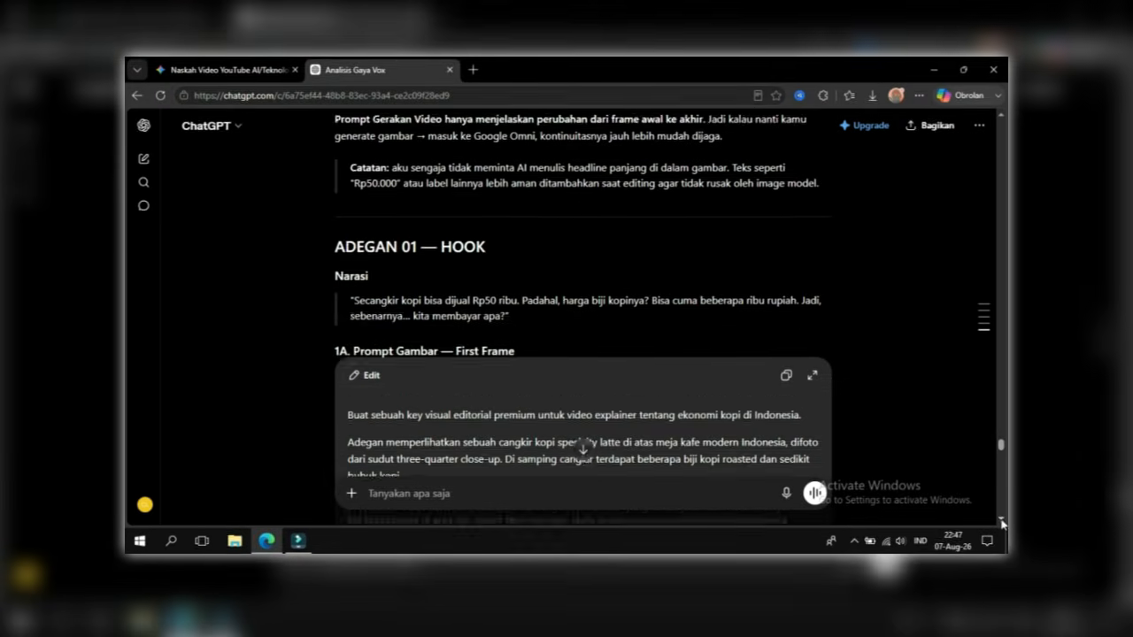
- Review the narration, first-frame image prompts and video motion prompts for the scenes from ADEGAN 01 onward
scroll(1001, 426, down, 10)
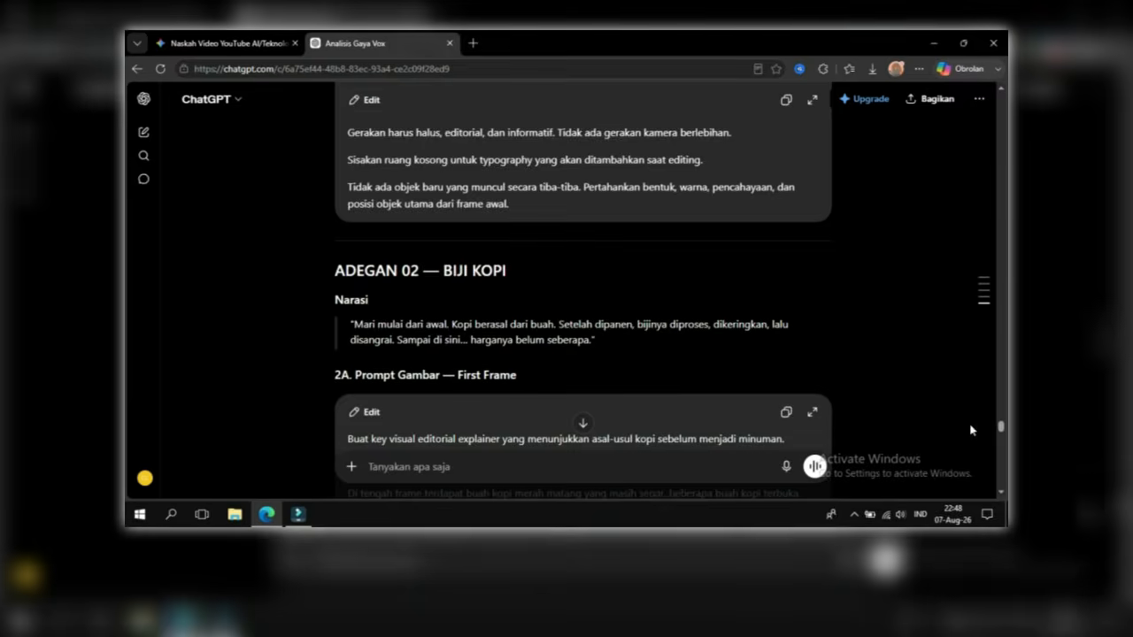
scroll(1002, 417, down, 10)
scroll(1006, 523, down, 15)
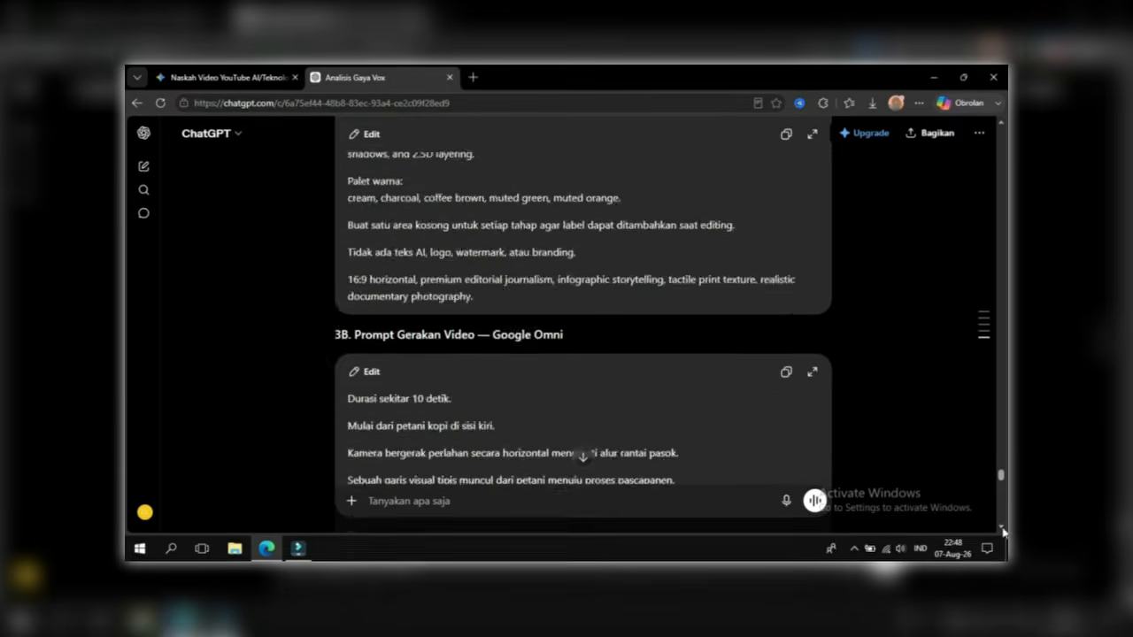
scroll(583, 354, down, 15)
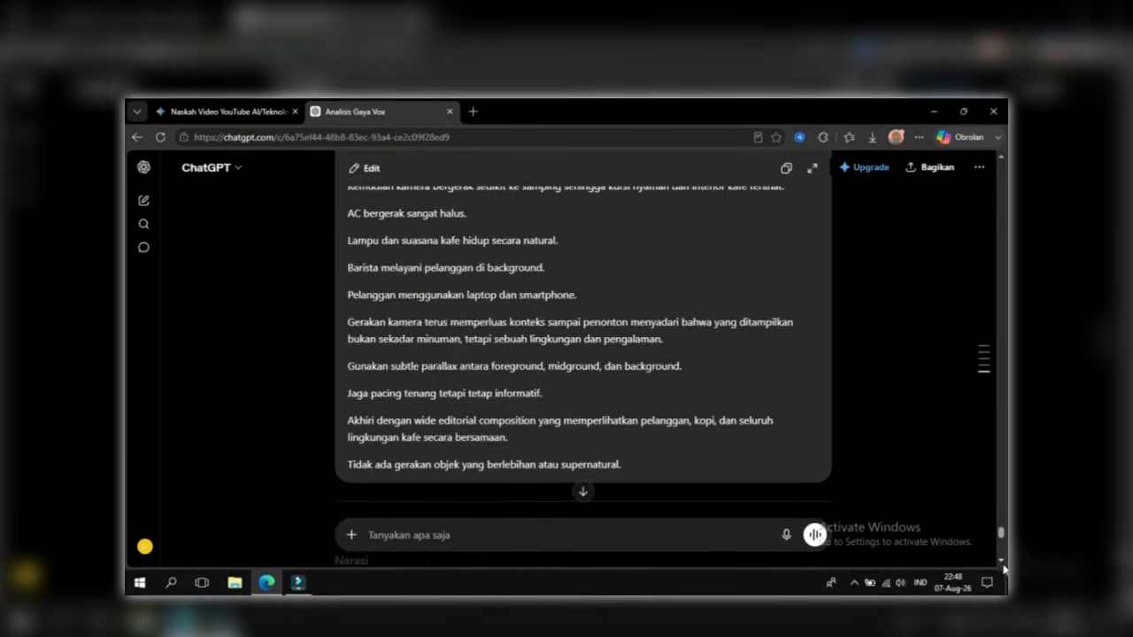
scroll(583, 372, down, 10)
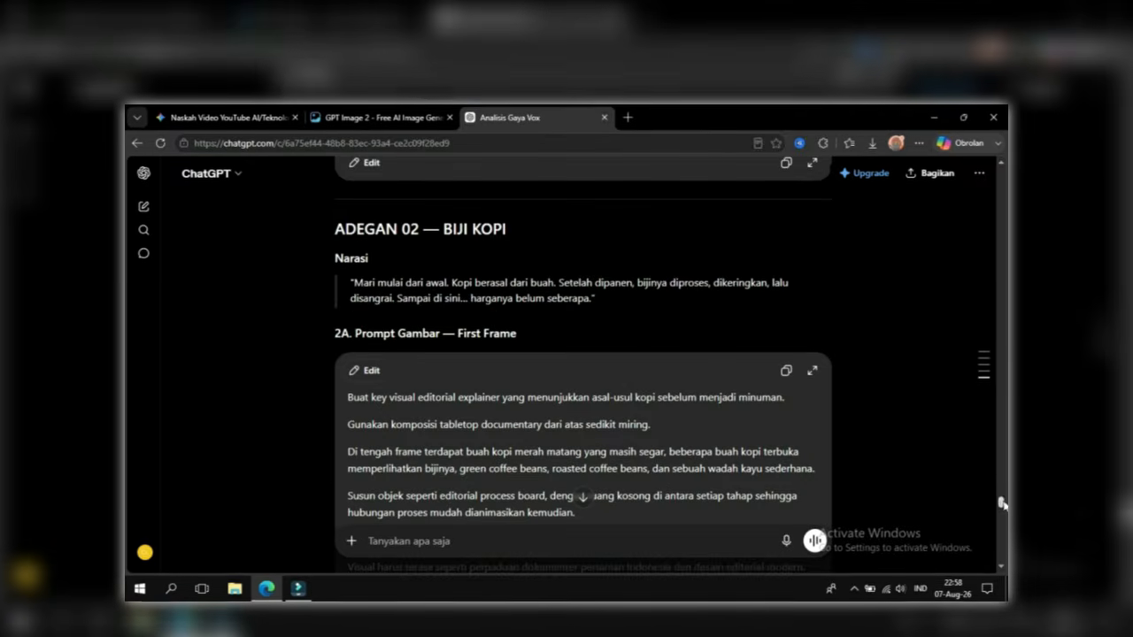
- Copy the first-frame image prompt of ADEGAN 03, about the Indonesian coffee supply chain
scroll(1003, 509, down, 10)
scroll(1003, 509, up, 1)
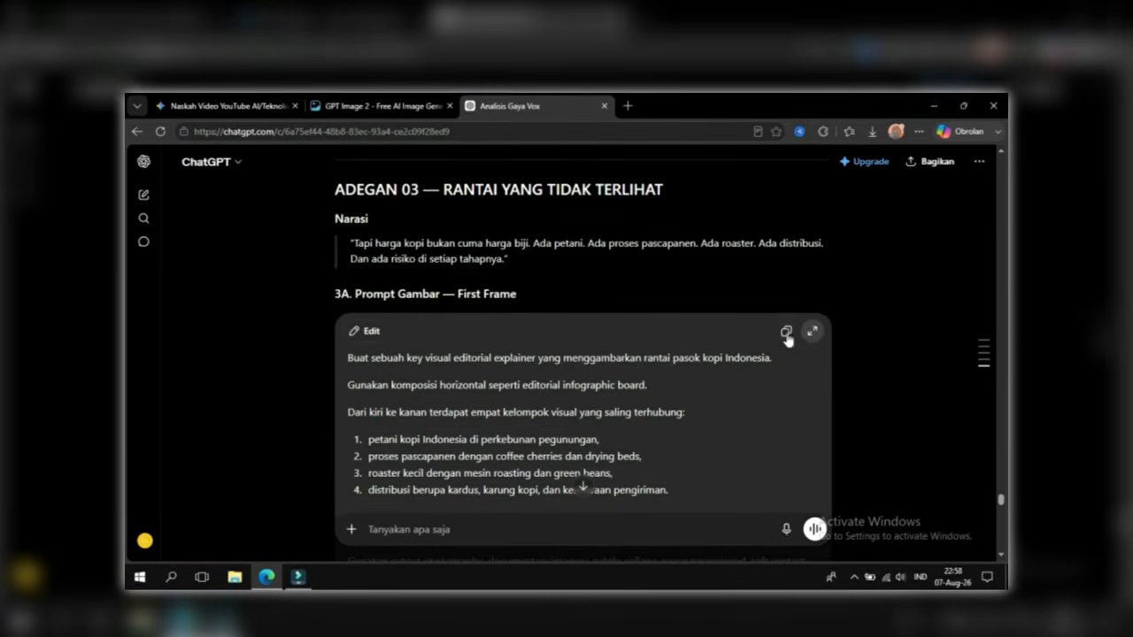
click(786, 319)
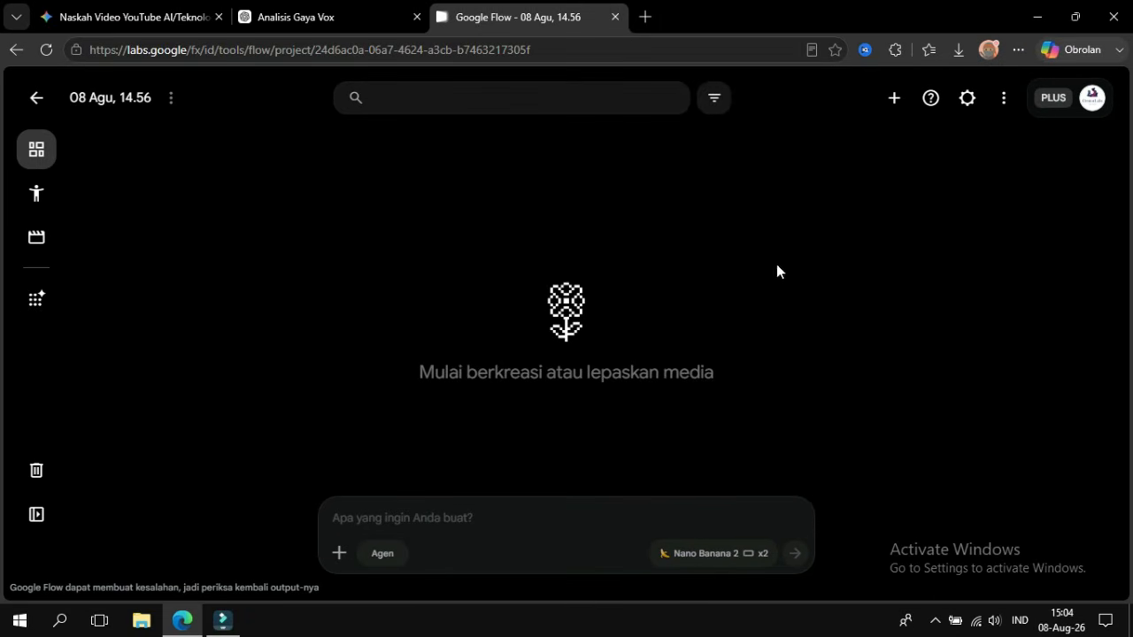
- Upload F1.png from the file projek coffe folder as media in the Google Flow project
click(339, 553)
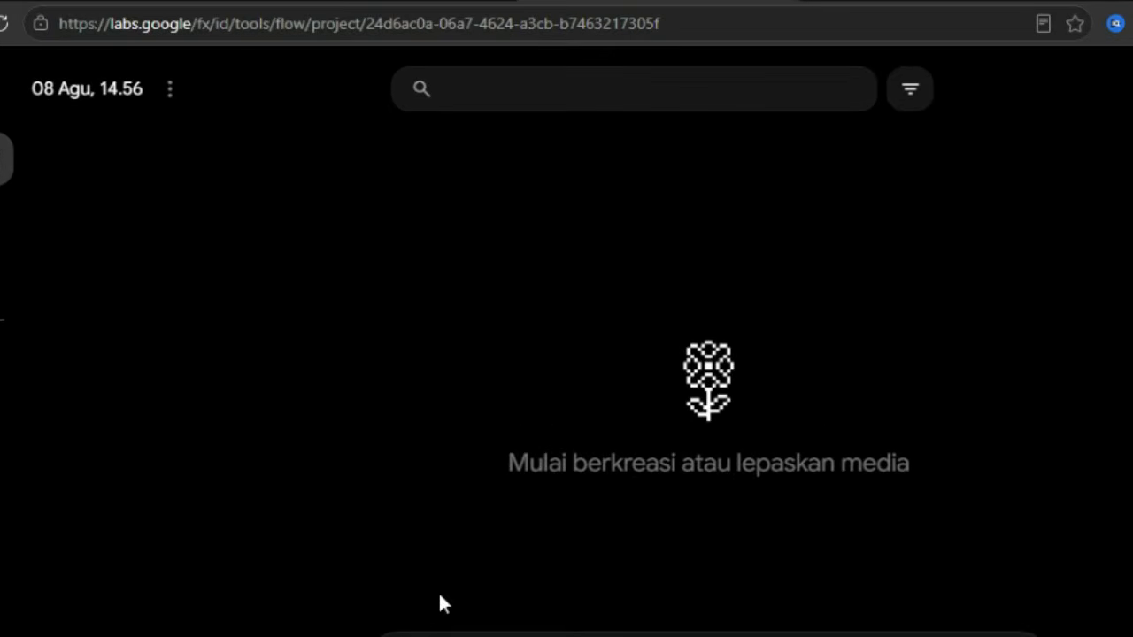
click(358, 595)
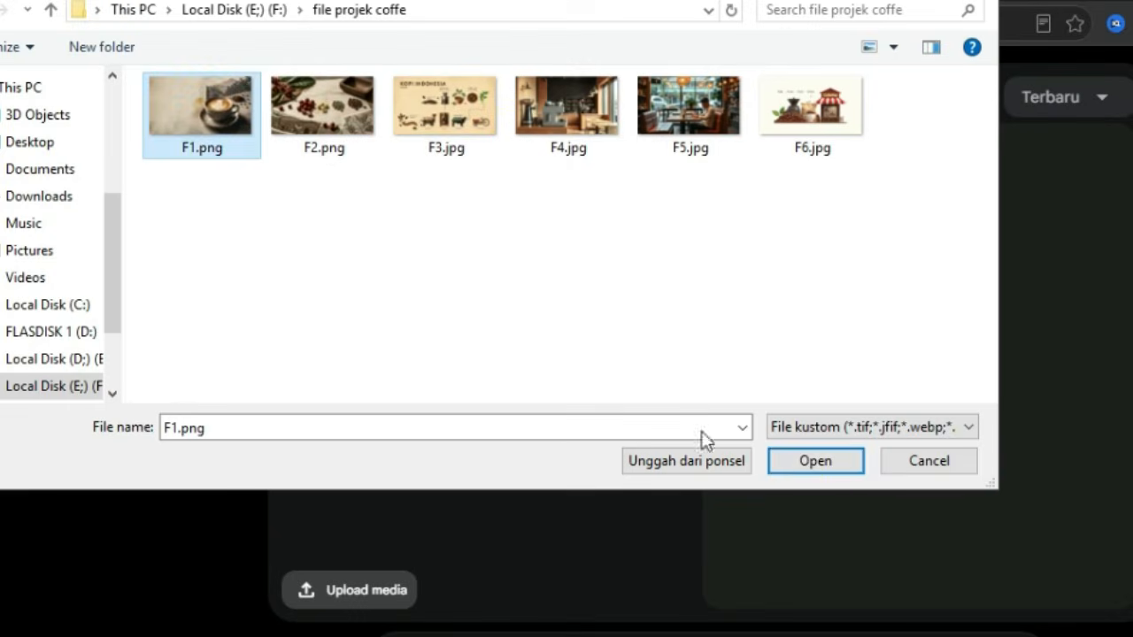
click(815, 460)
- Configure the generation as a 16:9 video with the Omni Flash model, 10s duration and Frame mode
click(791, 600)
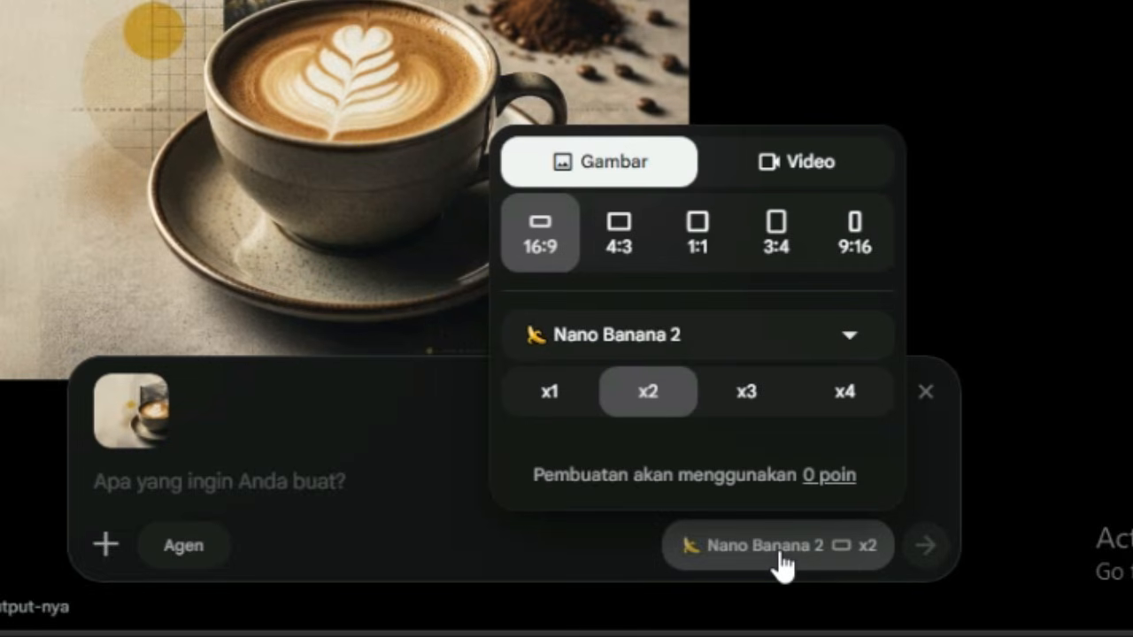
click(797, 161)
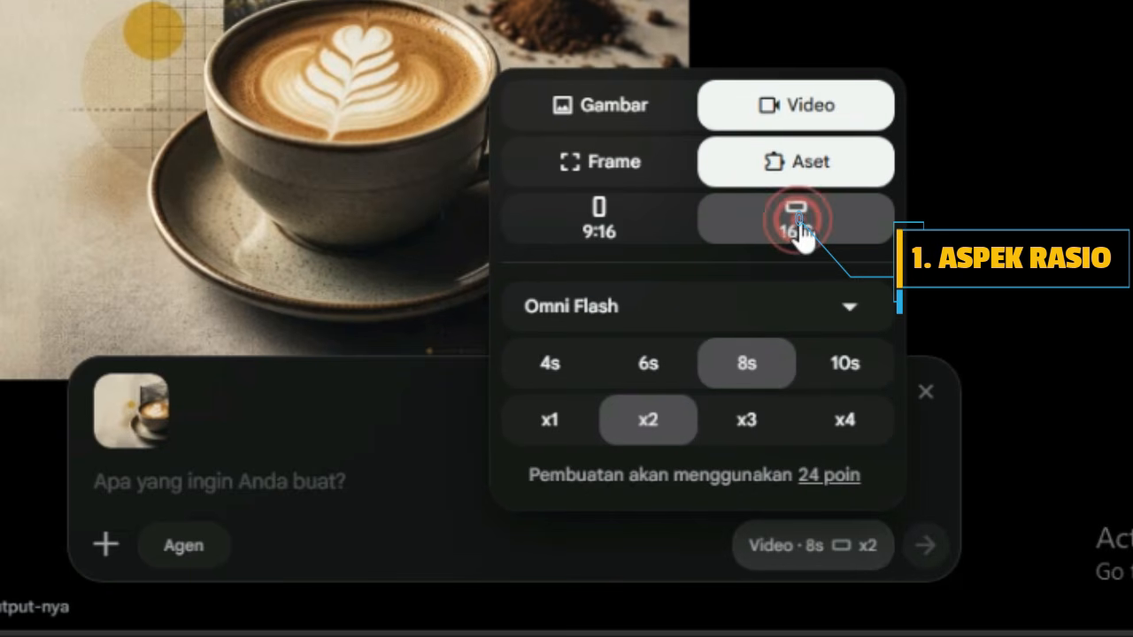
click(848, 310)
click(690, 378)
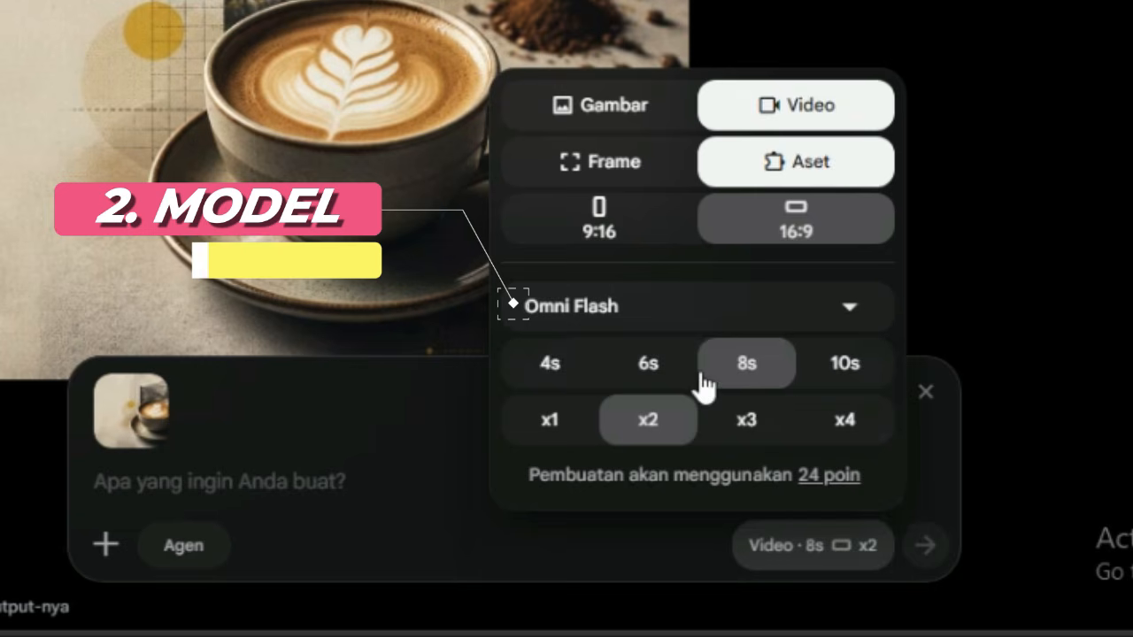
click(846, 376)
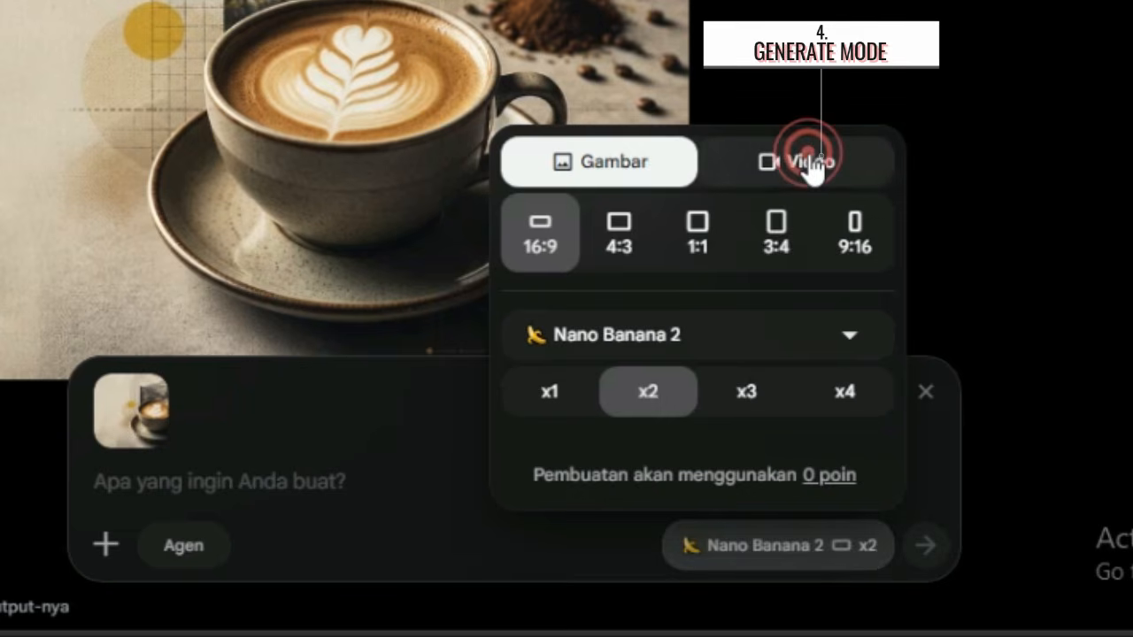
click(810, 164)
click(597, 180)
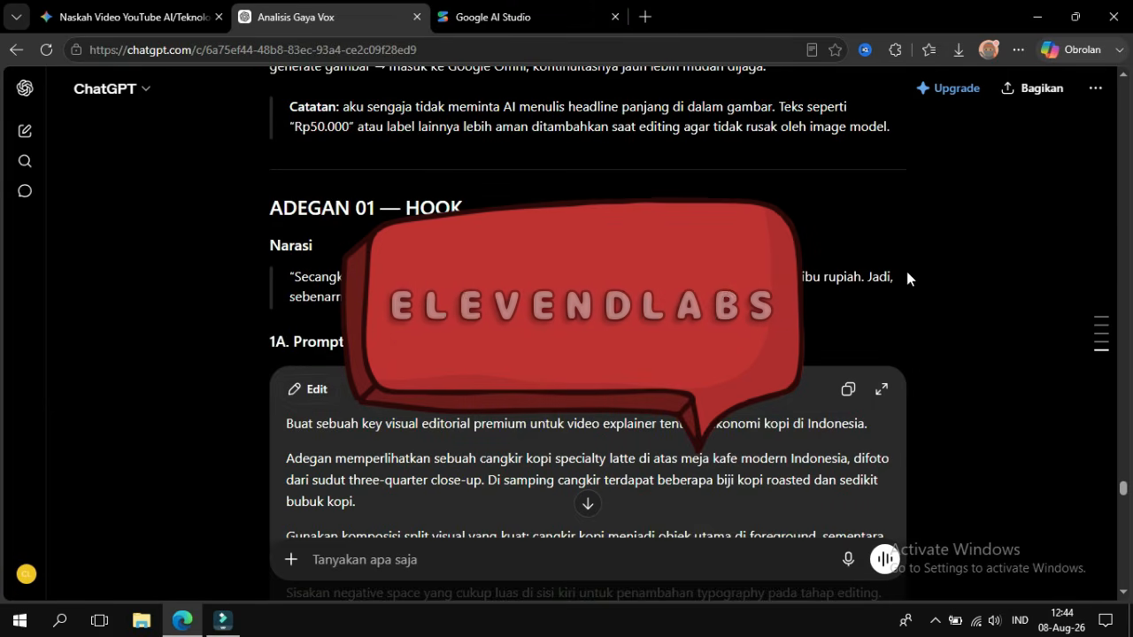
- Copy the ADEGAN 01 narration, voice it with the Orus speaker in Google AI Studio, and download the audio
drag(490, 298, 286, 283)
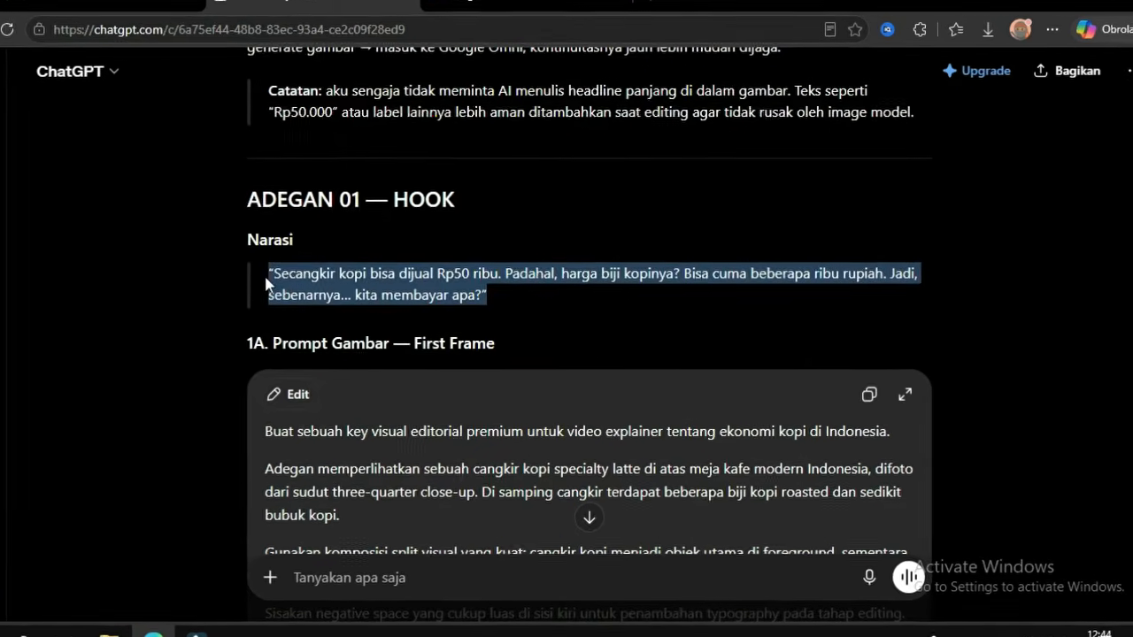
click(301, 212)
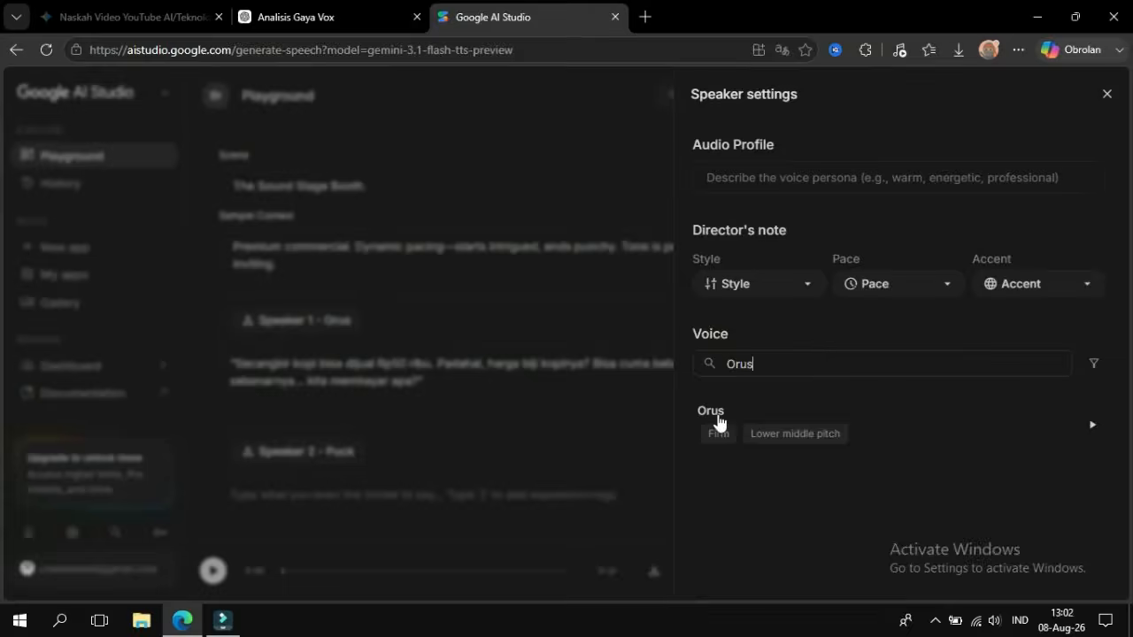
click(718, 421)
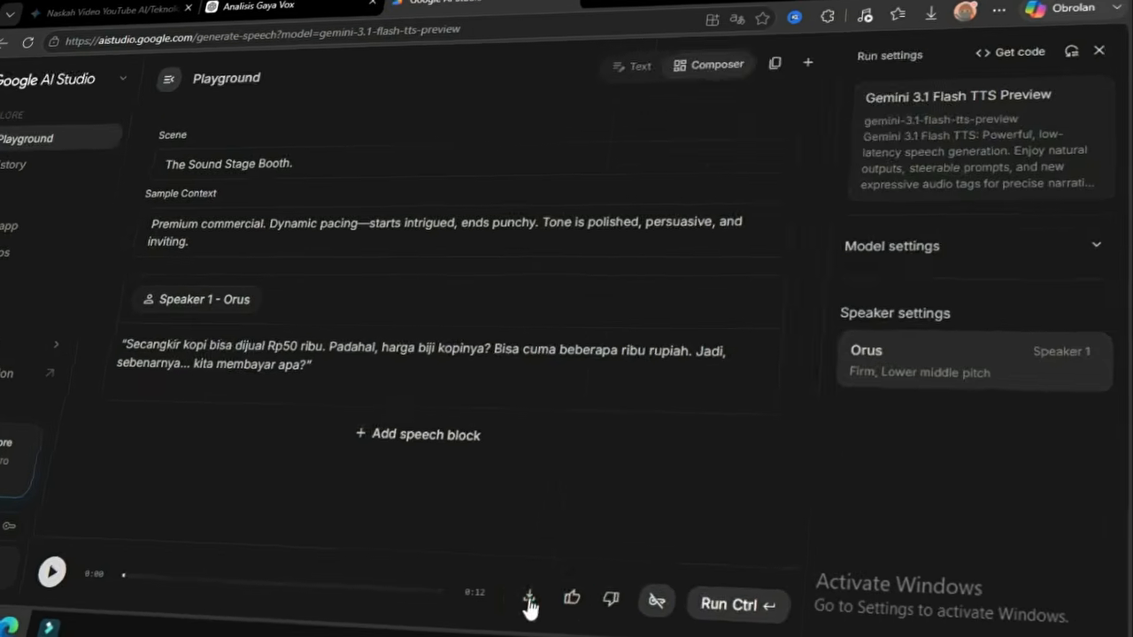
click(531, 598)
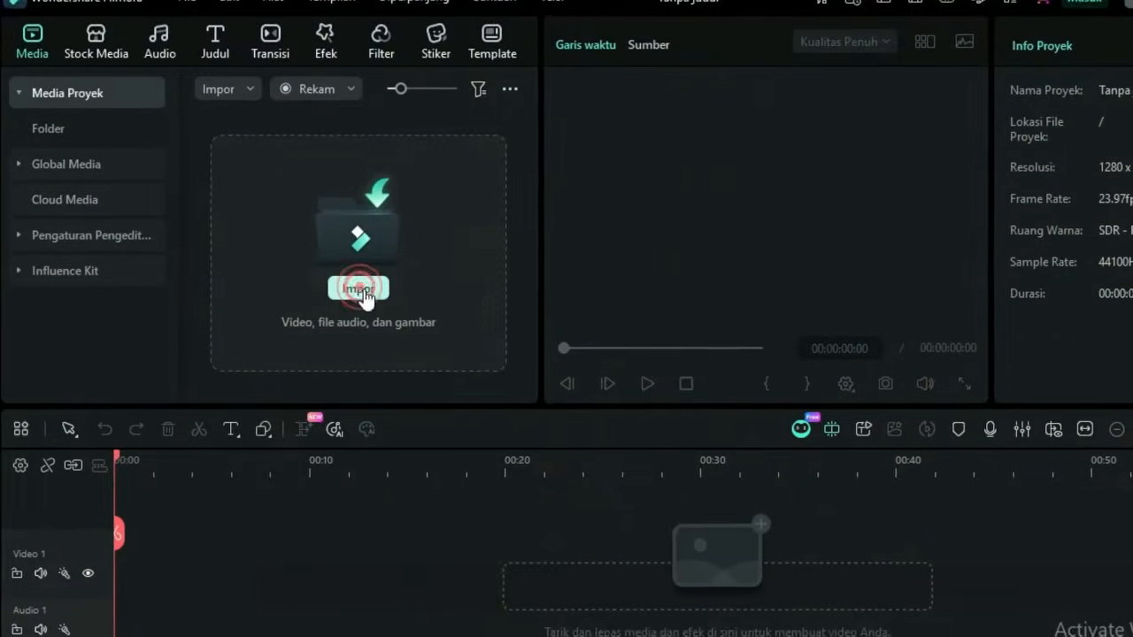
- Import the coffee video clips and voice-overs VO1 to VO6 into Filmora, and place VO1 and the Pakai Frame clip on the timeline
click(456, 250)
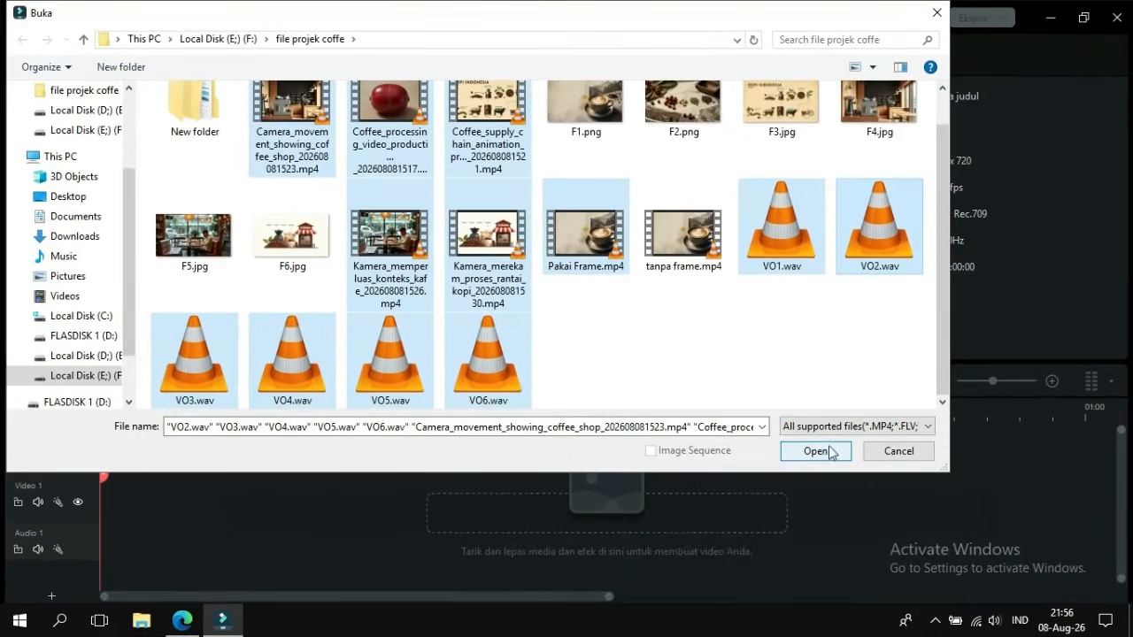
click(815, 452)
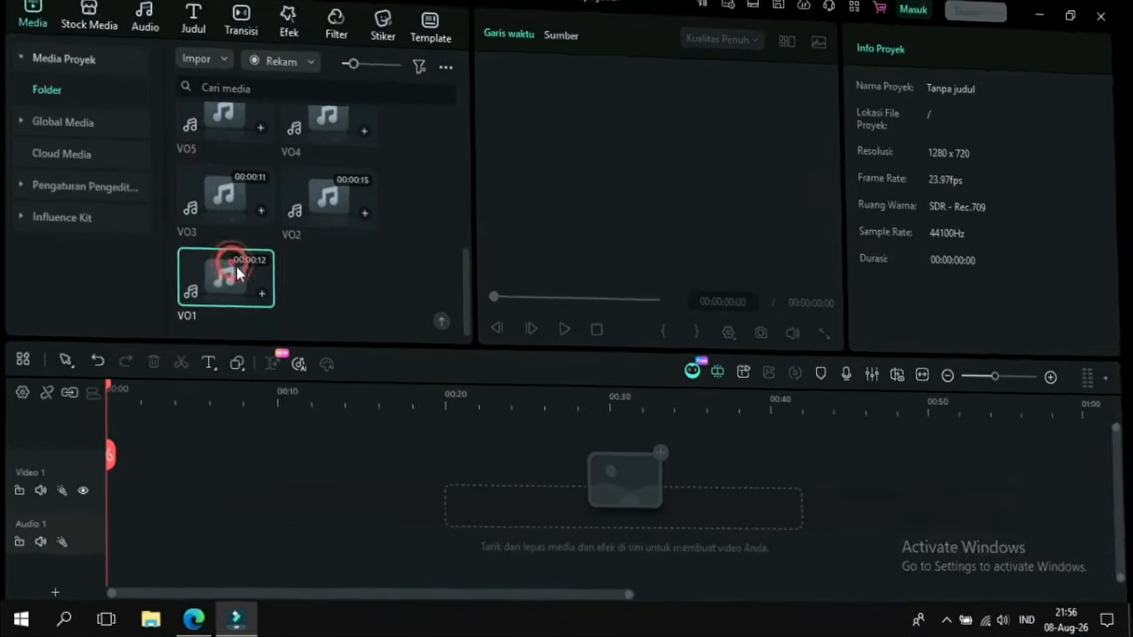
drag(232, 266, 183, 485)
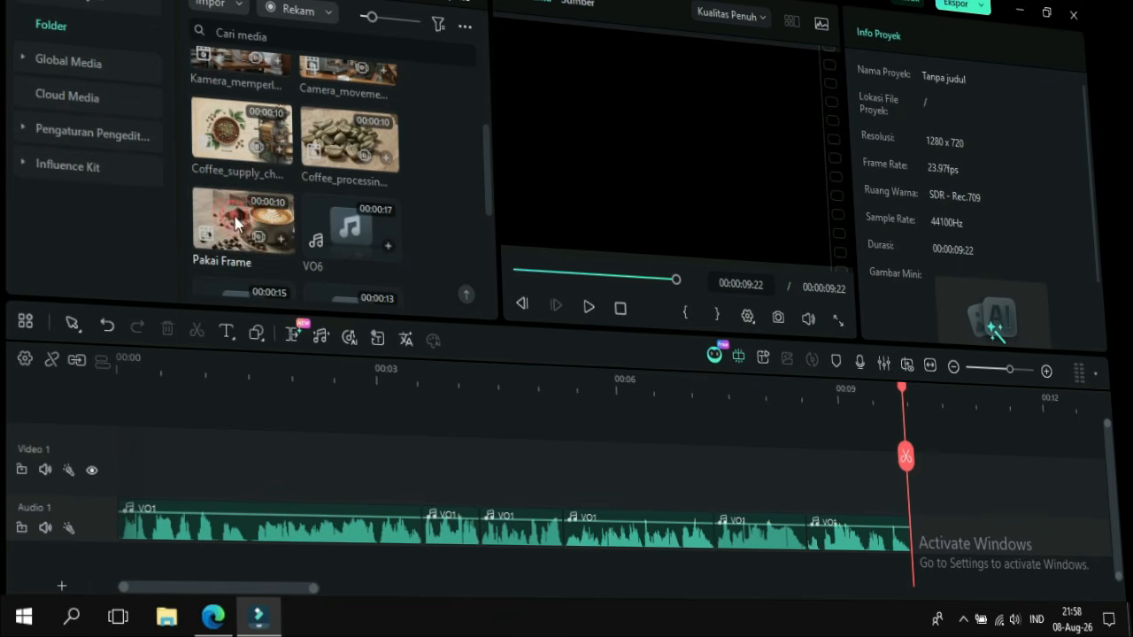
drag(241, 222, 587, 462)
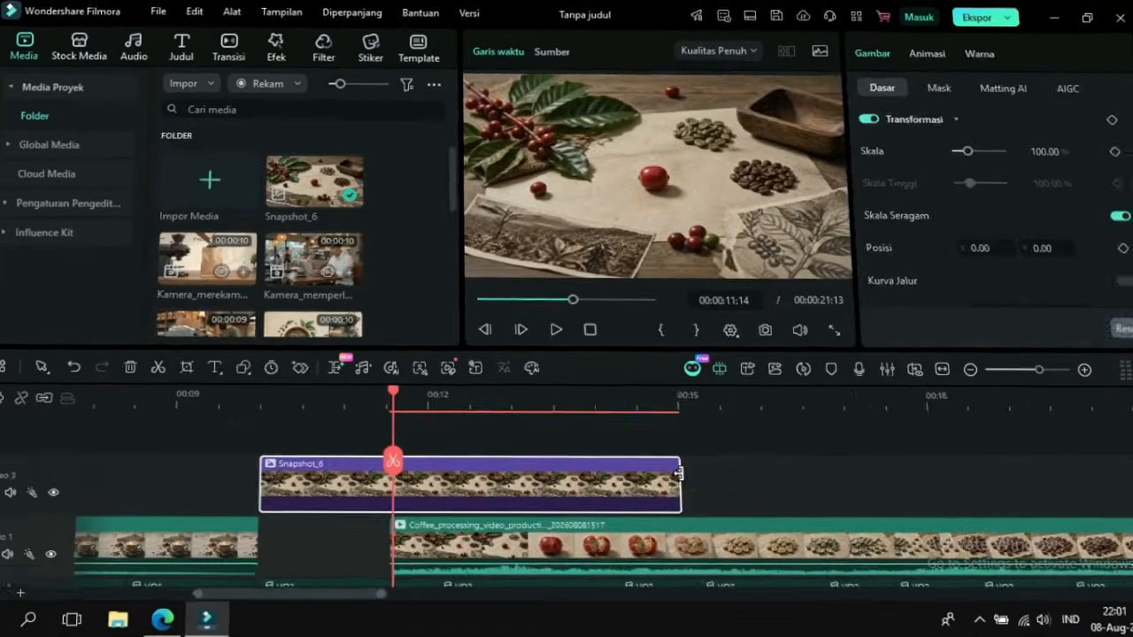
- Trim Snapshot_6 to end where the coffee processing clip starts, and move it into the gap before that clip on the main video track
drag(679, 474, 428, 499)
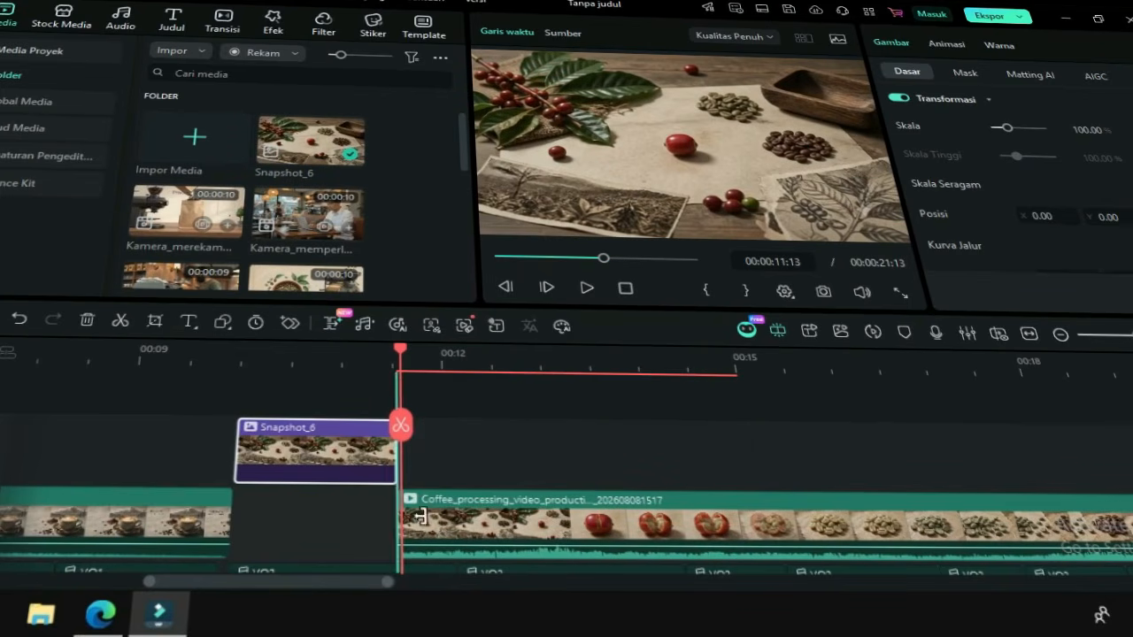
drag(341, 460, 352, 503)
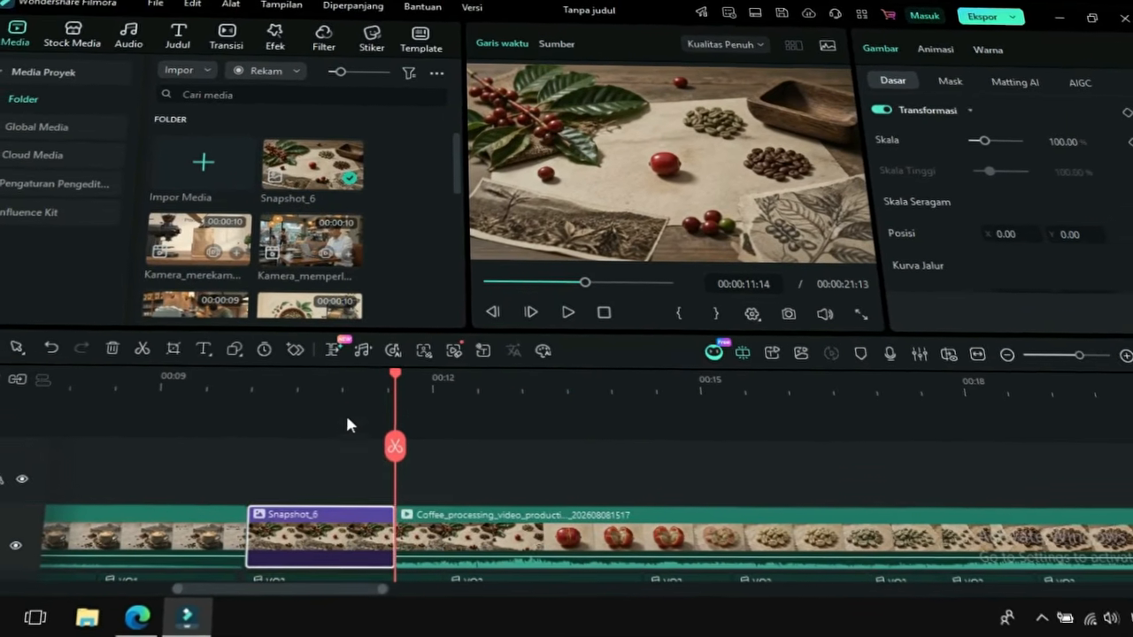
click(342, 381)
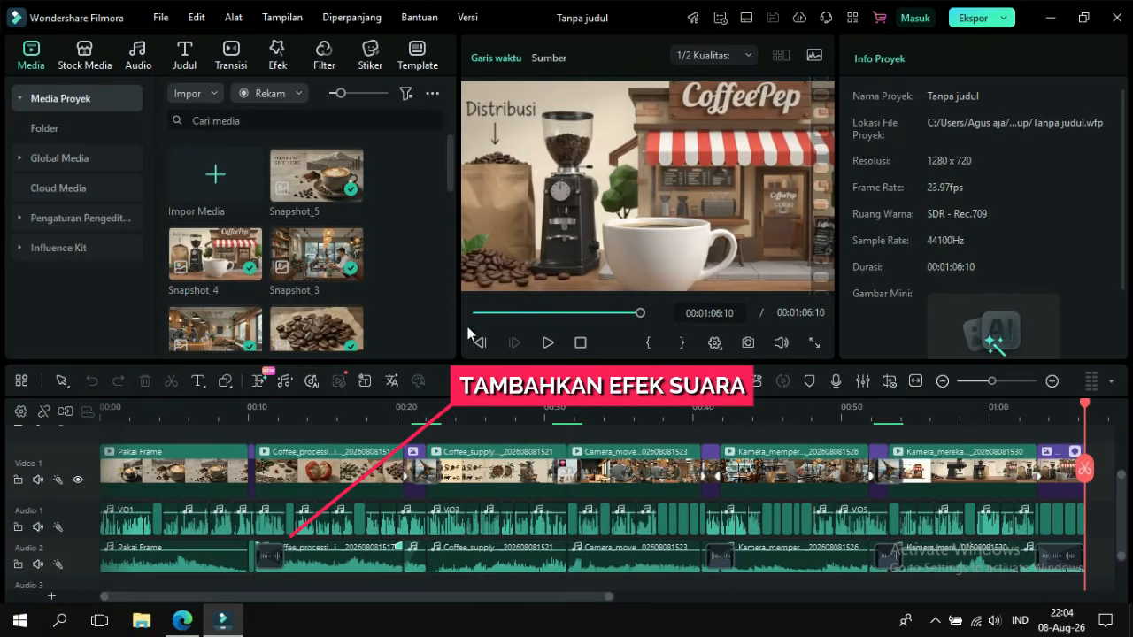
- Preview the assembled coffee video from its beginning
click(476, 312)
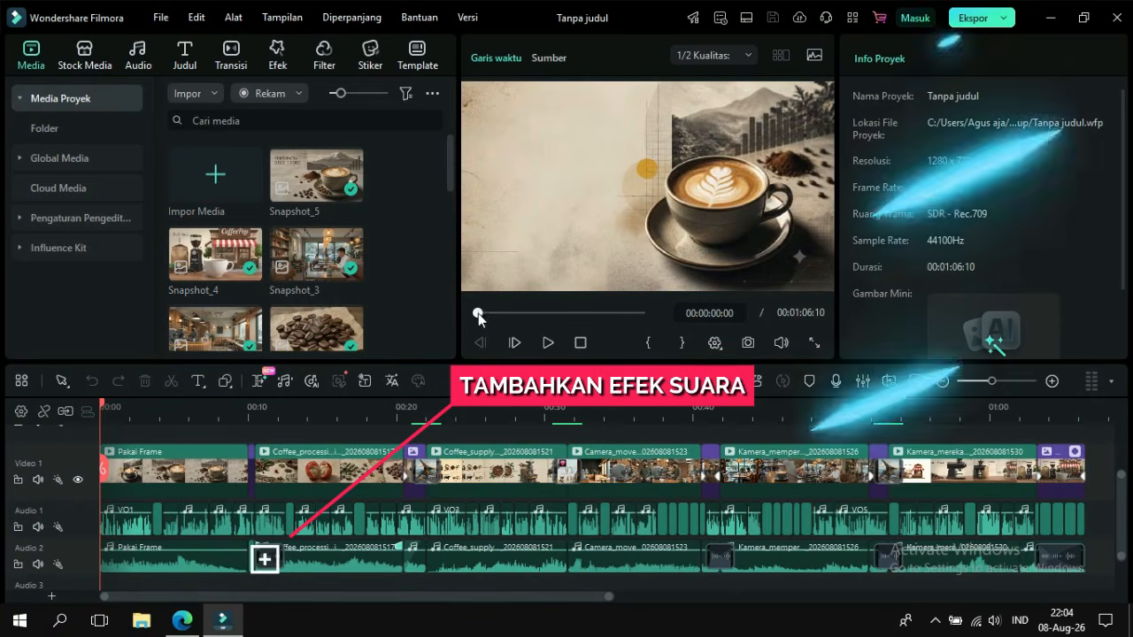
drag(478, 312, 517, 321)
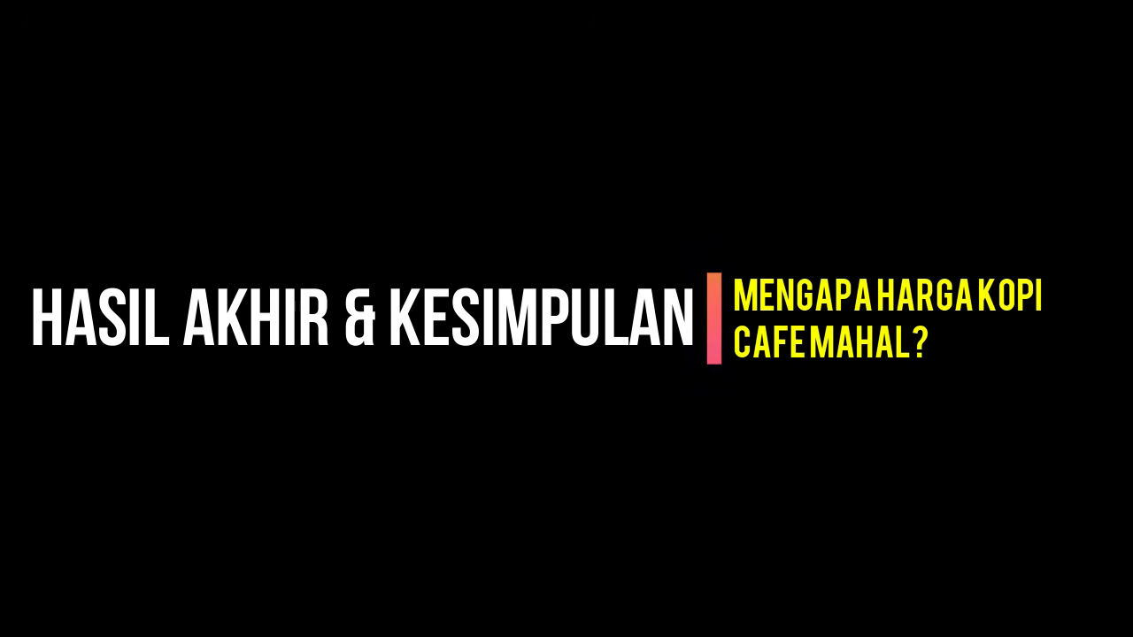